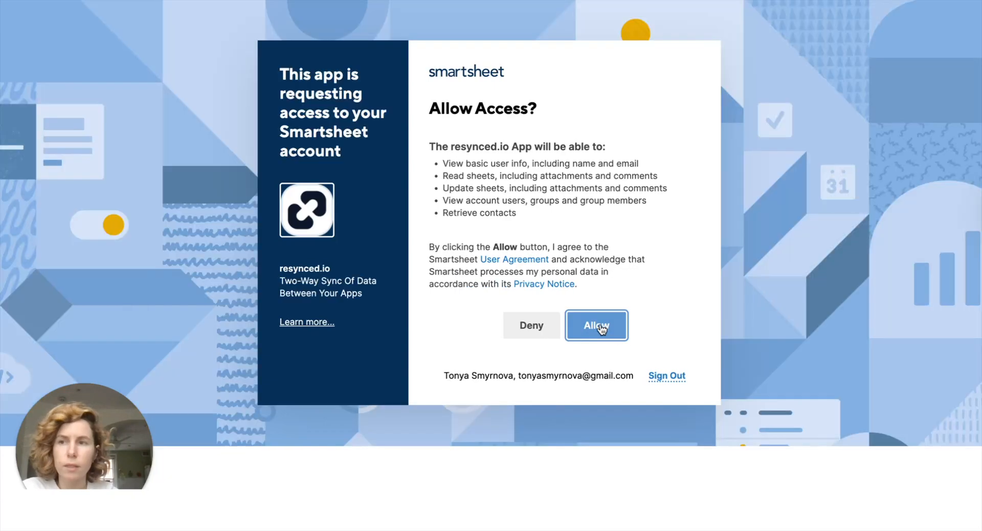
- Allow resynced.io to access Smartsheet, and add a Notion connection with access to the preselected pages
left_click(602, 329)
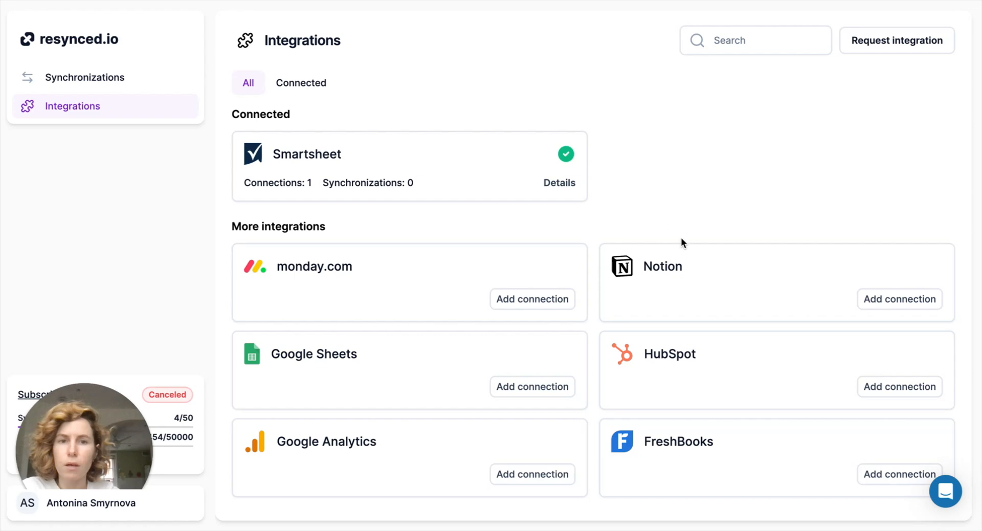
left_click(875, 300)
left_click(637, 488)
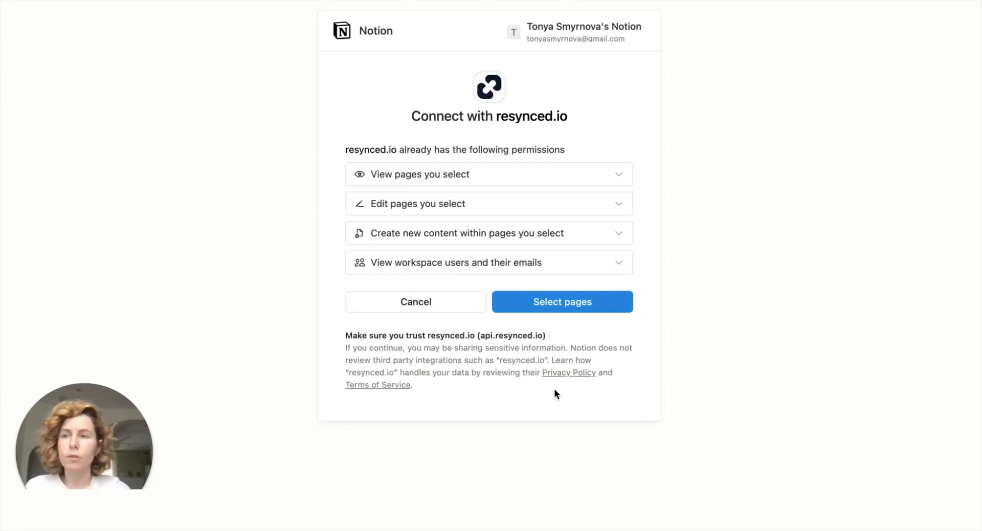
left_click(565, 306)
left_click(550, 171)
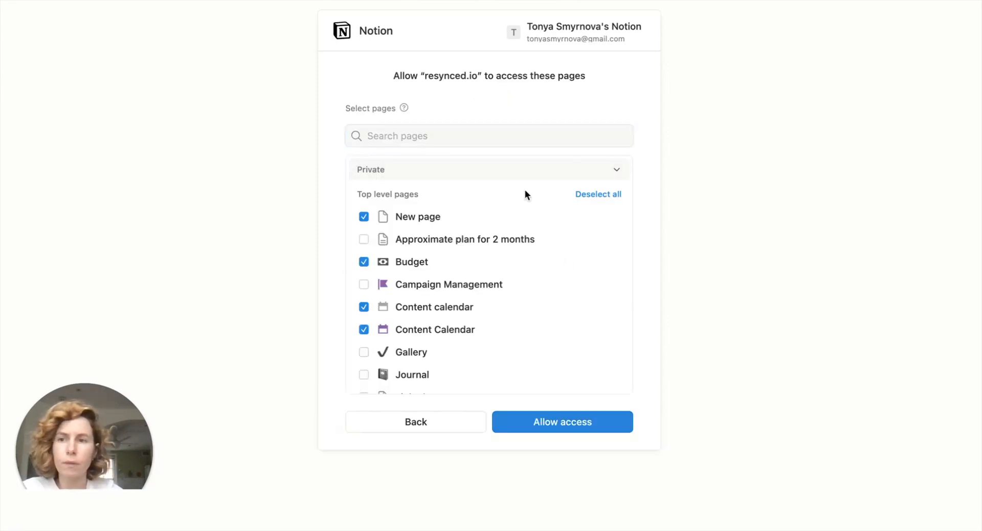
scroll(552, 364, "down", 5)
left_click(548, 426)
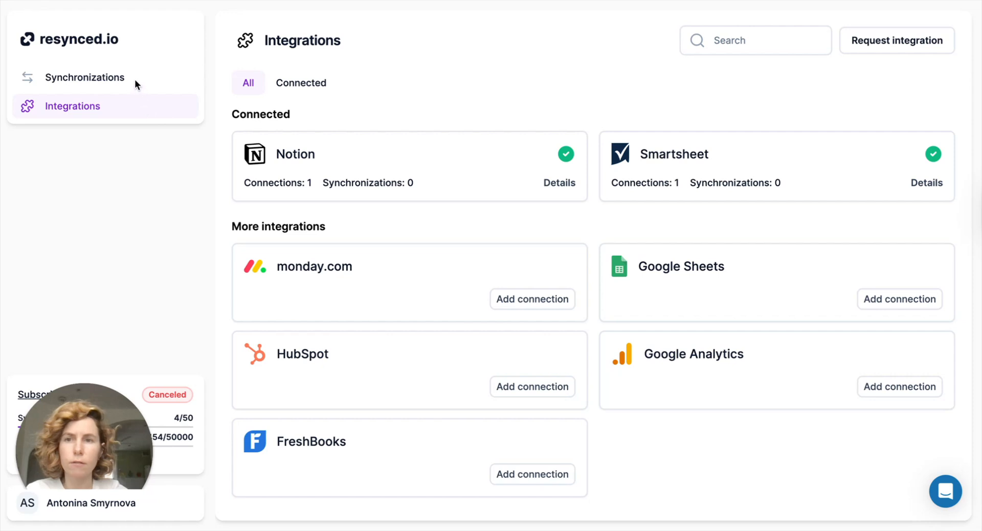
- Create a new synchronization and name it "To do list"
left_click(109, 79)
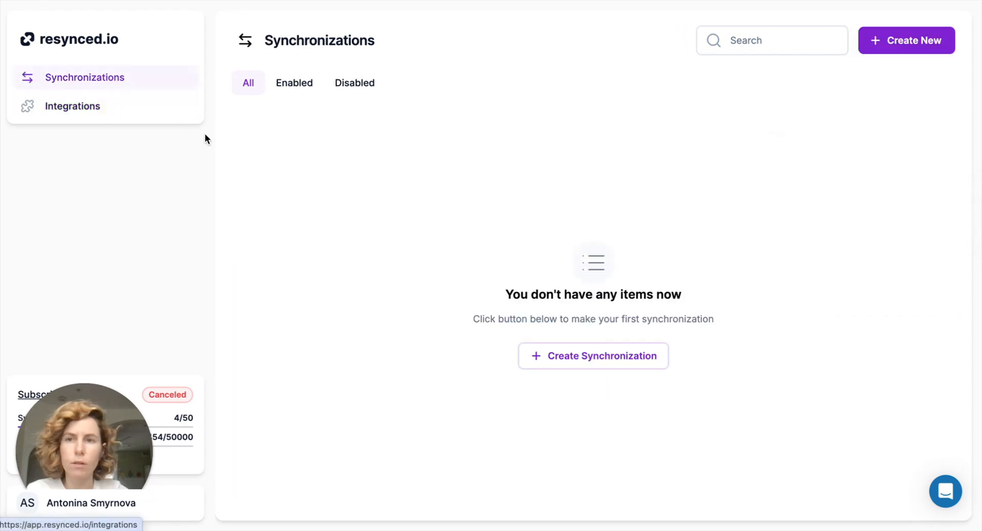
left_click(894, 41)
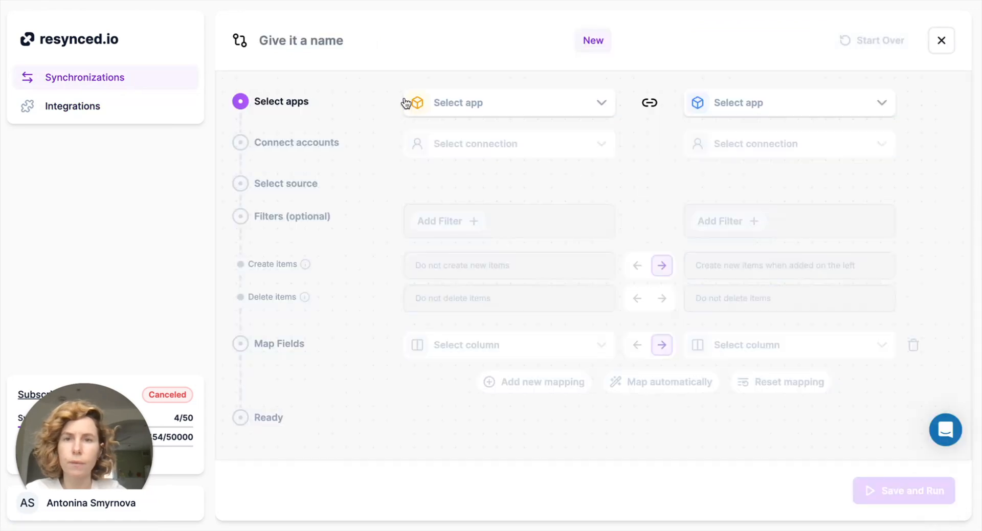
type("To do lis")
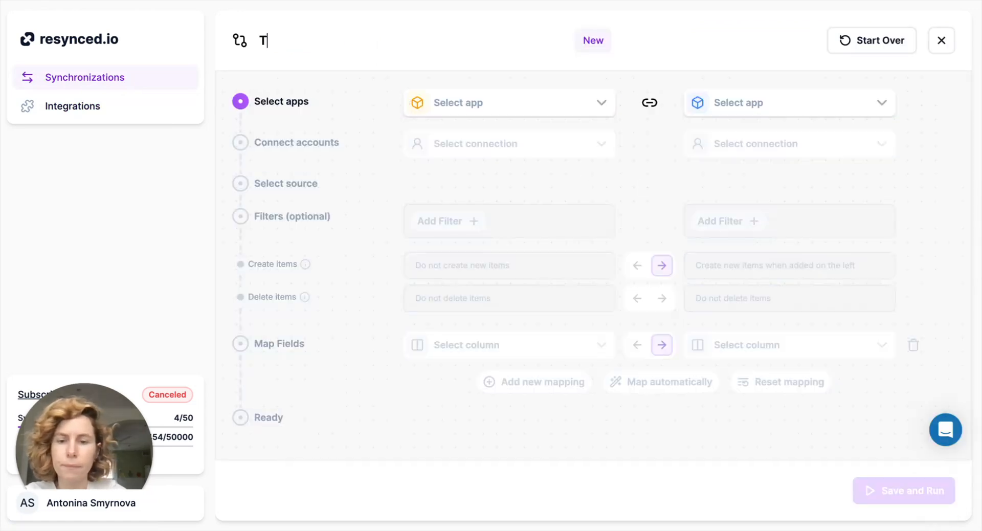
type("t")
- Set Smartsheet as the first app, using the connected account and the "To-do List 1" sheet as its source
left_click(493, 105)
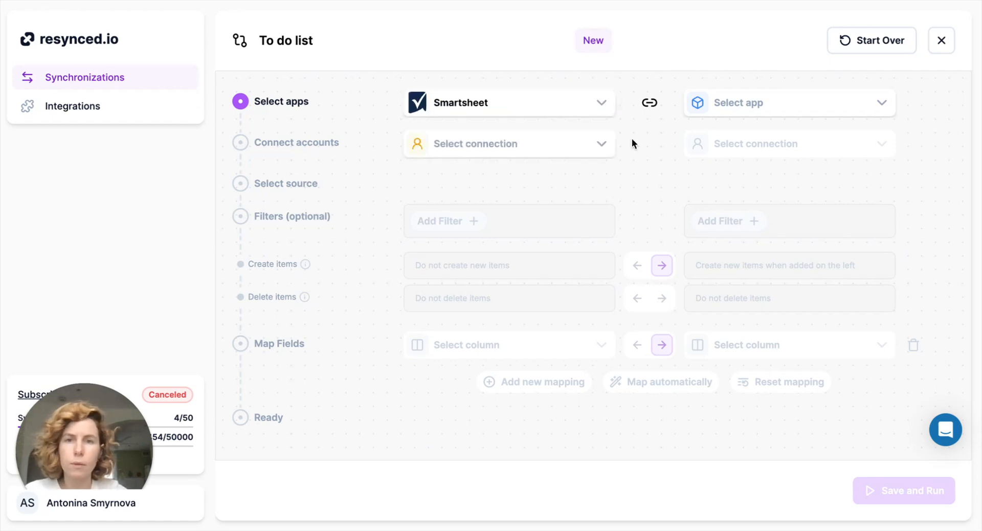
left_click(605, 146)
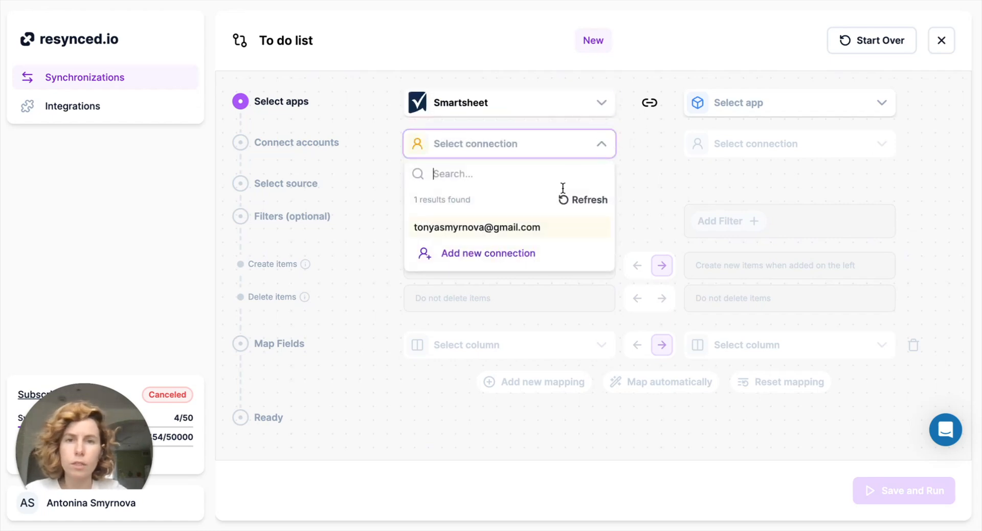
left_click(530, 228)
left_click(568, 192)
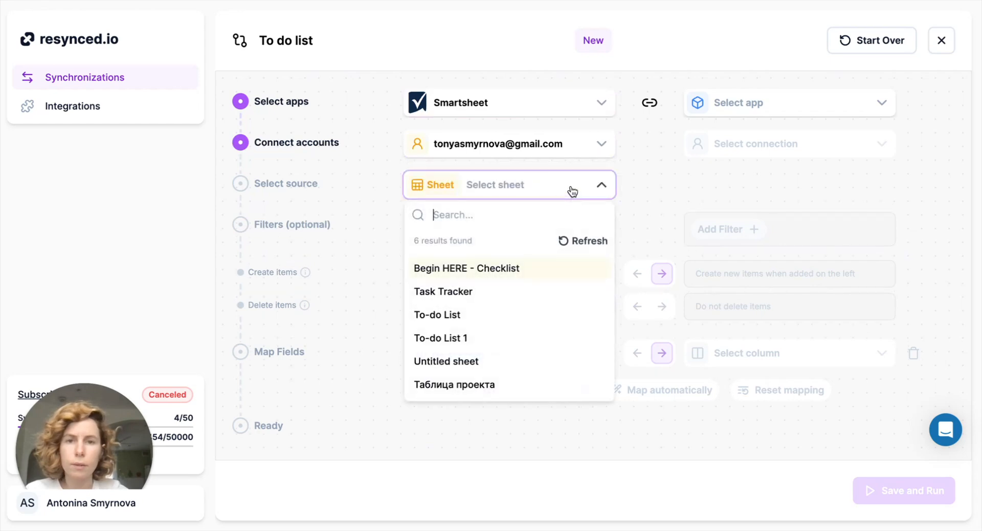
left_click(465, 333)
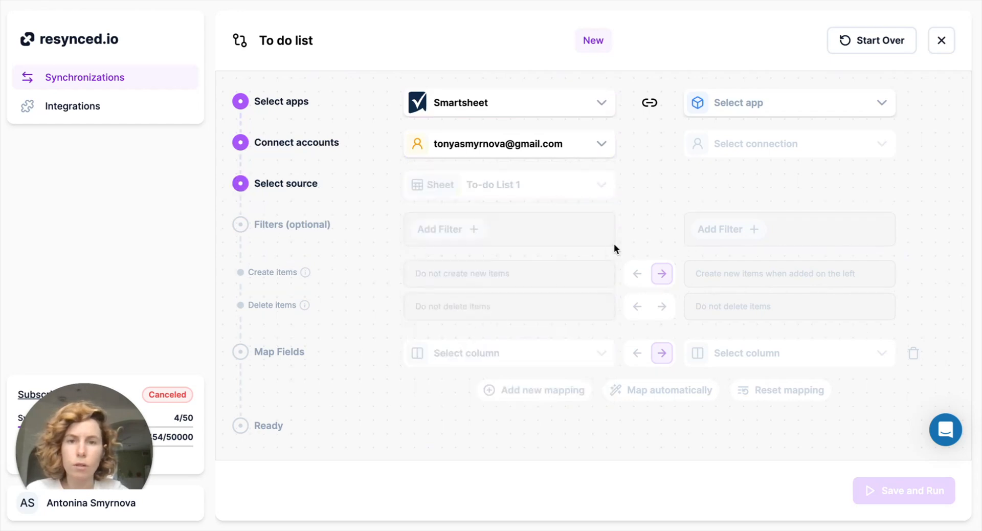
- Set Notion as the second app, using the connected workspace and the "To-do list" database as its source
left_click(787, 103)
left_click(756, 219)
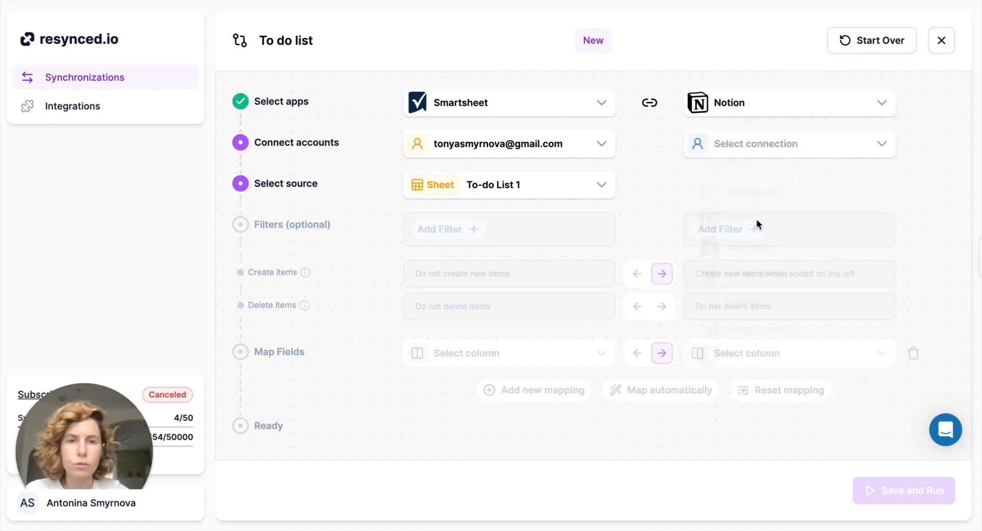
left_click(821, 154)
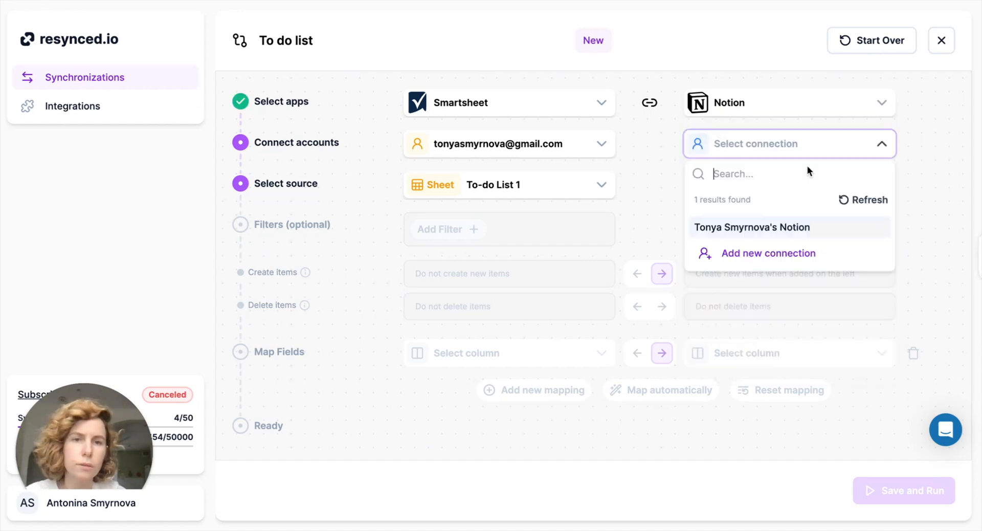
left_click(765, 229)
left_click(773, 194)
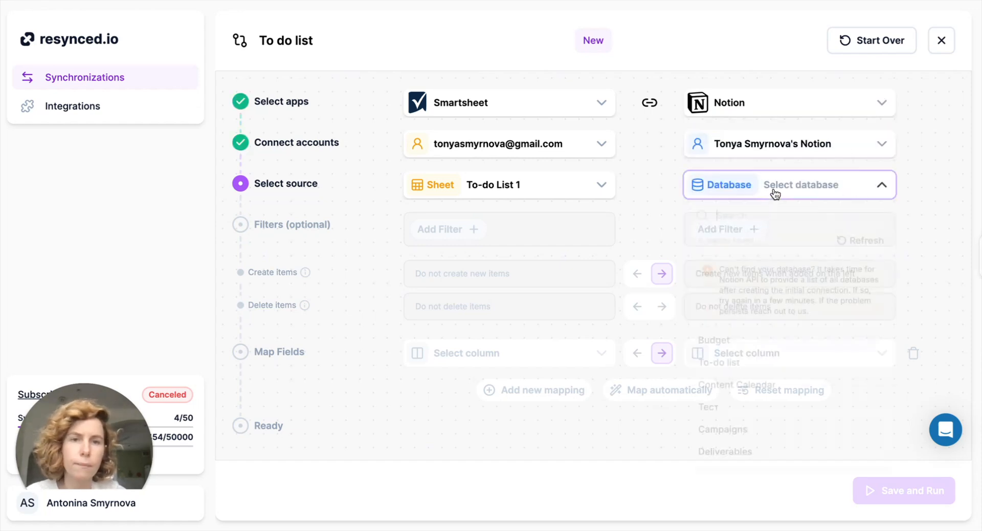
left_click(733, 368)
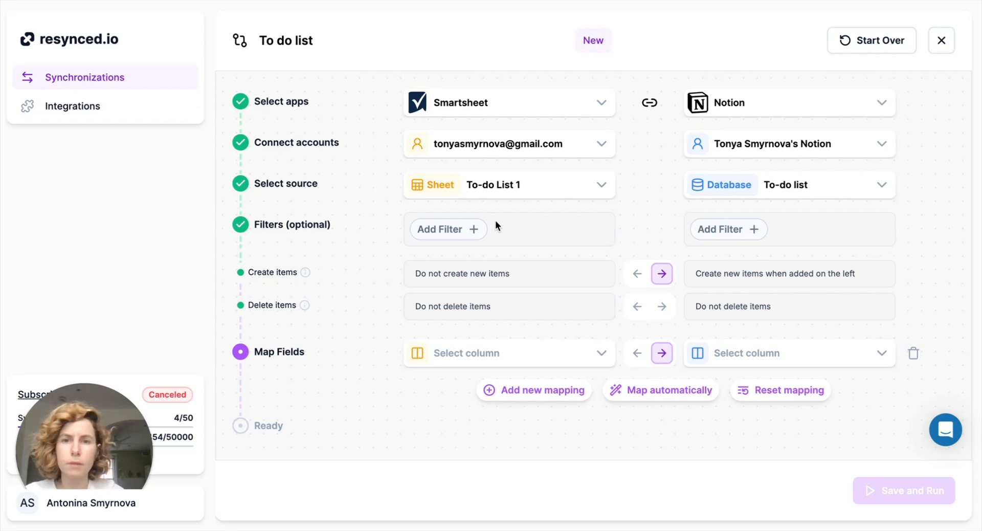
left_click(459, 232)
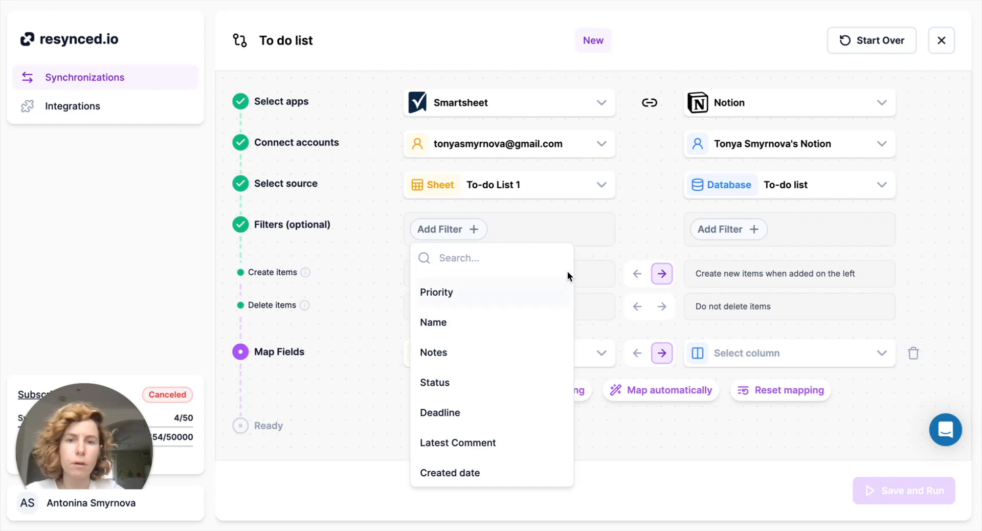
left_click(646, 228)
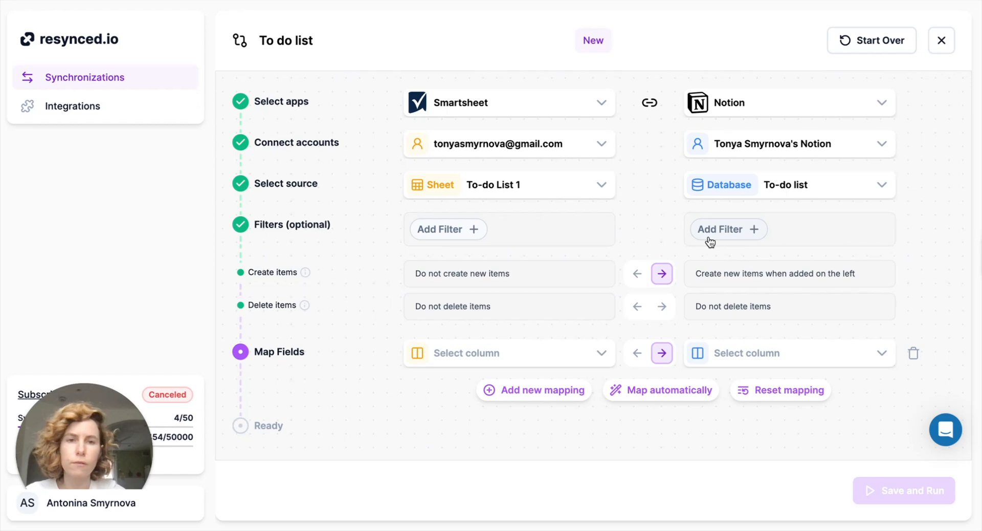
left_click(709, 237)
left_click(660, 233)
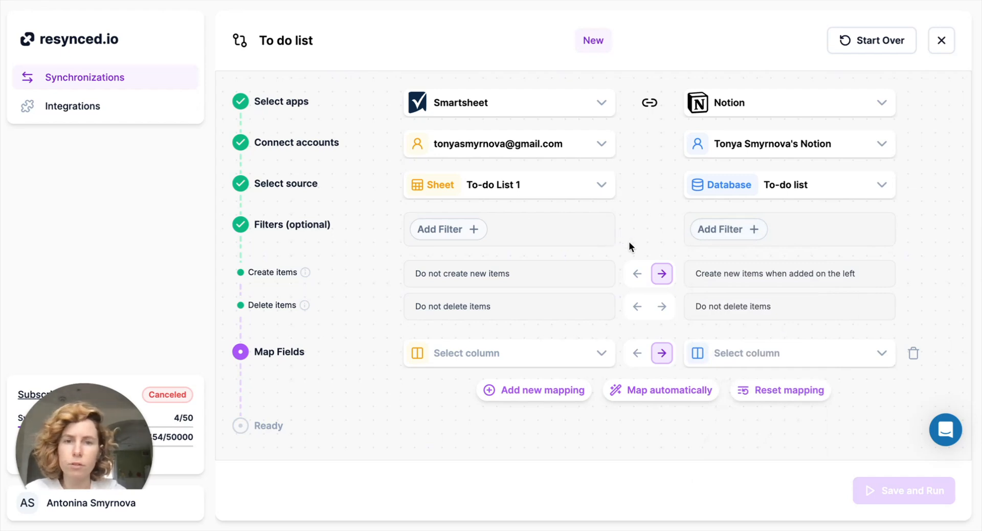
- Set item creation, item deletion and the empty field mapping to sync in both directions
scroll(628, 241, "down", 1)
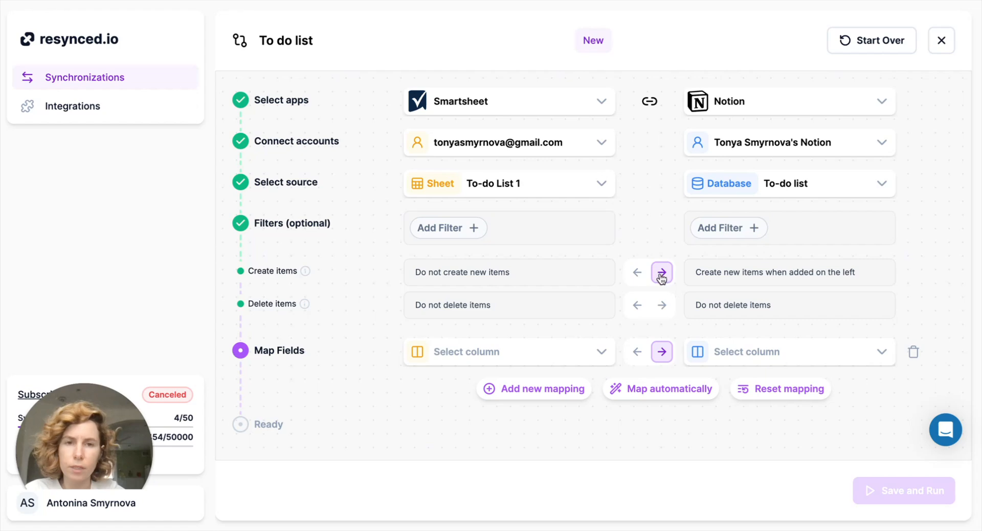
left_click(642, 277)
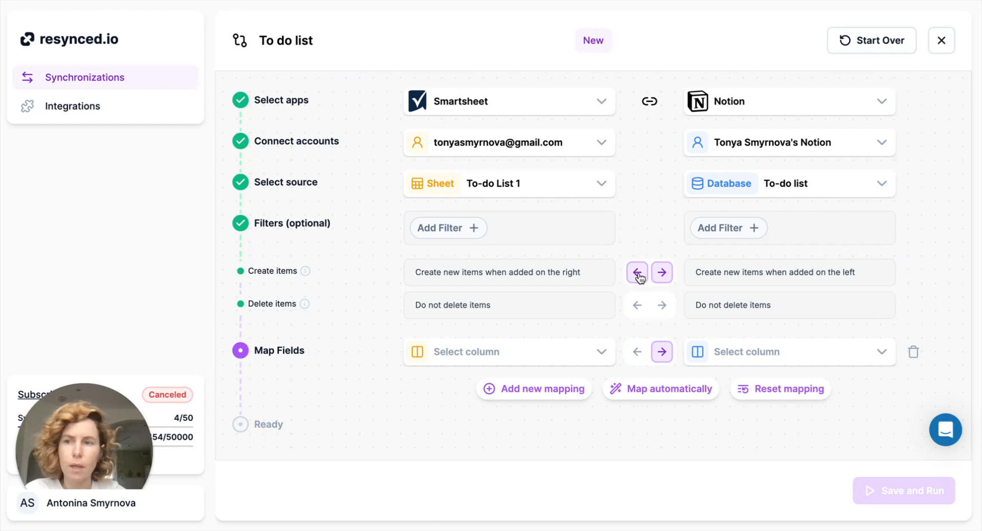
left_click(663, 306)
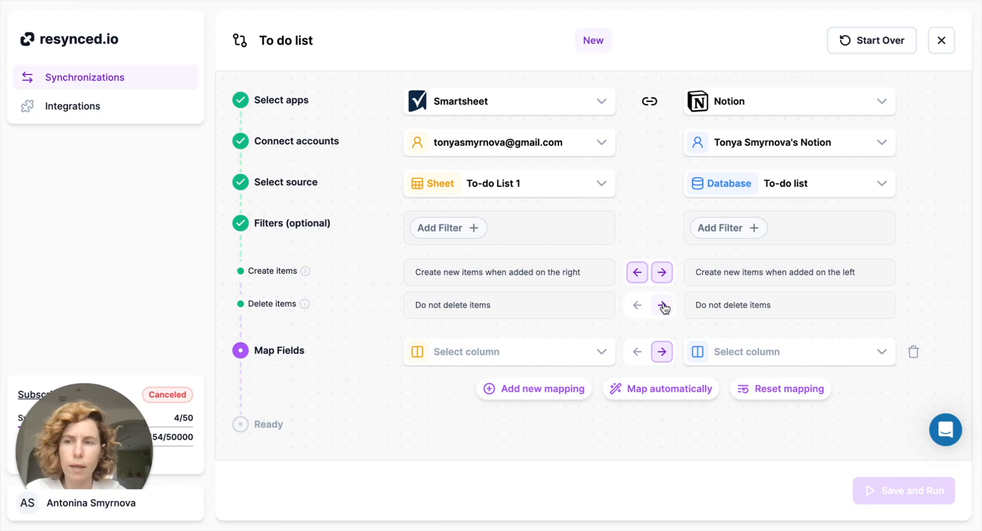
left_click(638, 305)
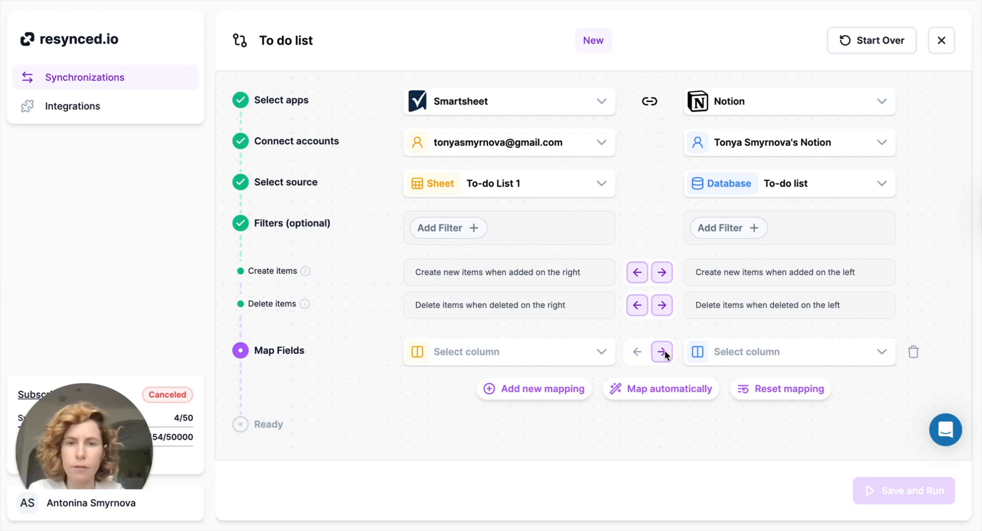
left_click(637, 352)
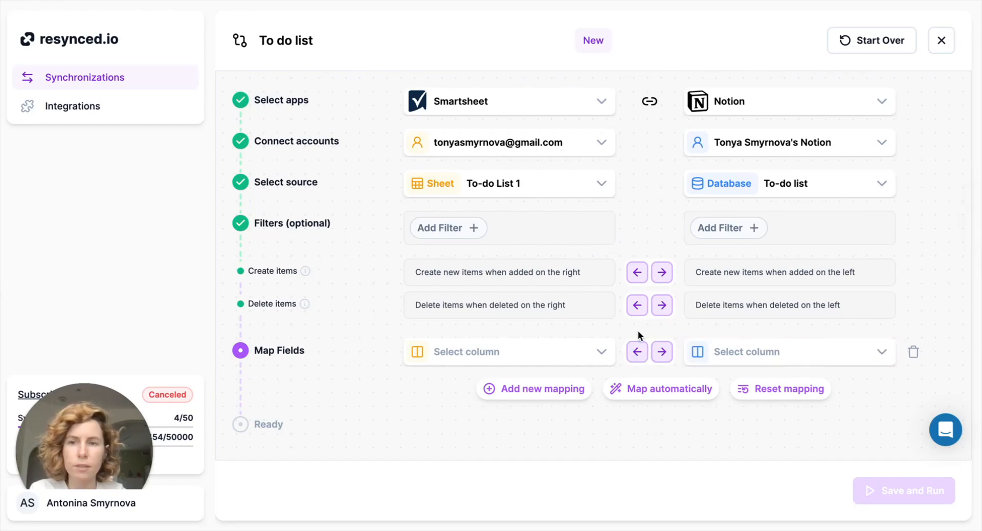
- Map the fields automatically, and pair the Smartsheet status "Not Started" with Notion's "Not started"
left_click(654, 395)
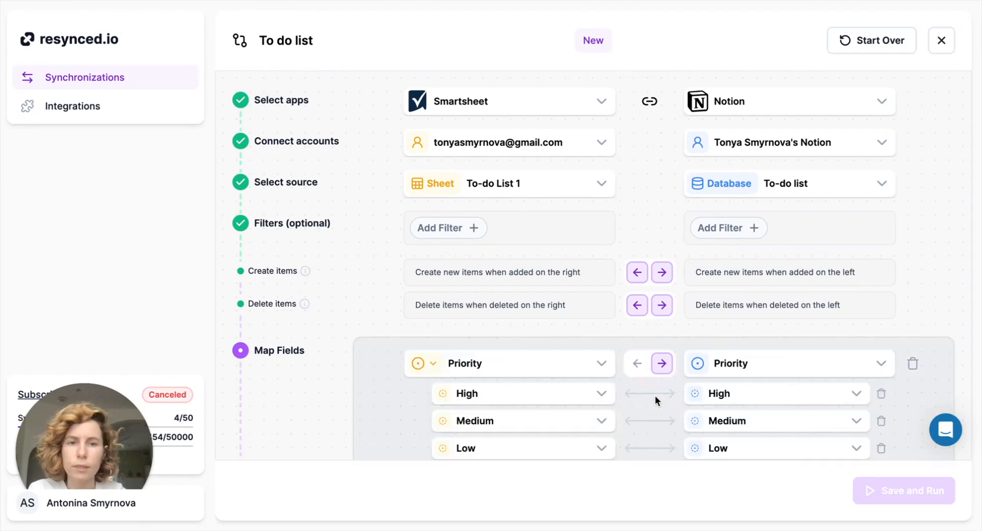
scroll(657, 400, "down", 2)
scroll(660, 374, "down", 2)
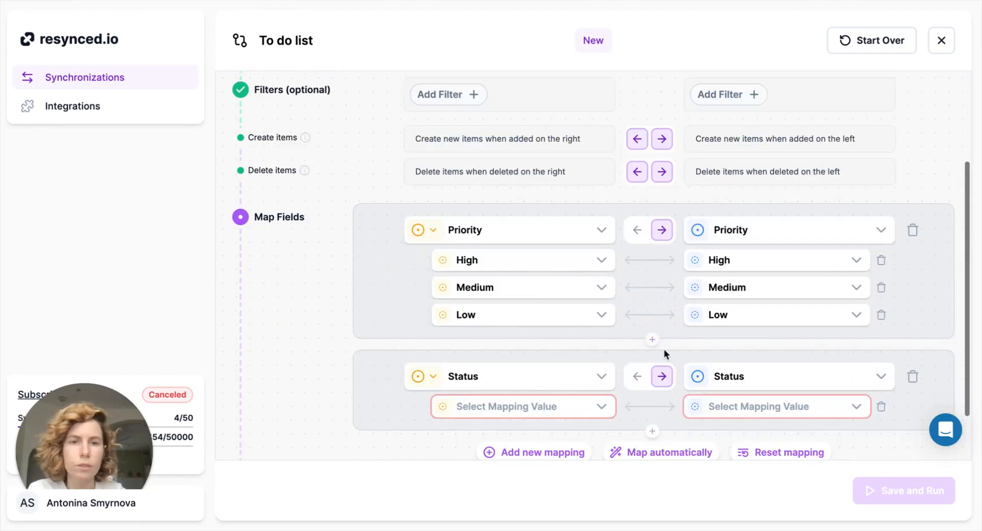
scroll(655, 351, "down", 2)
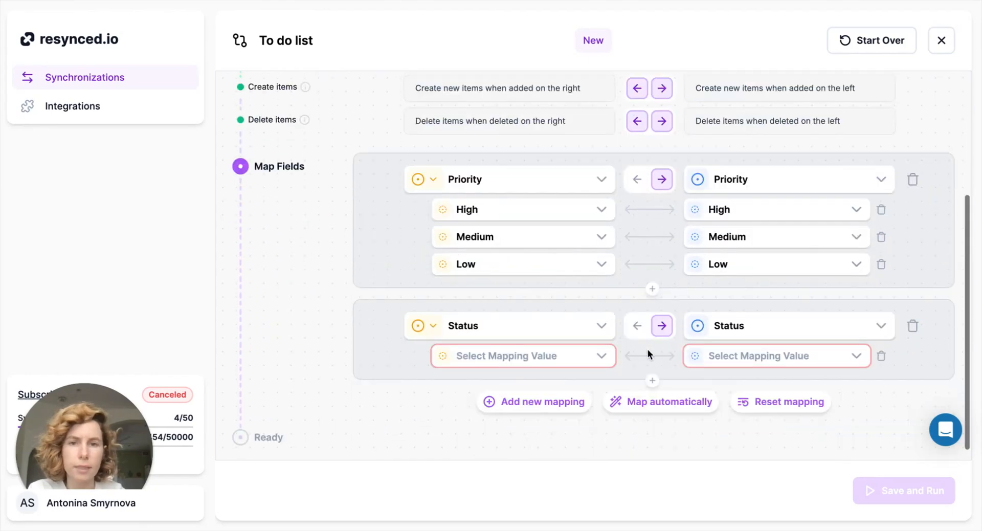
left_click(602, 357)
left_click(552, 437)
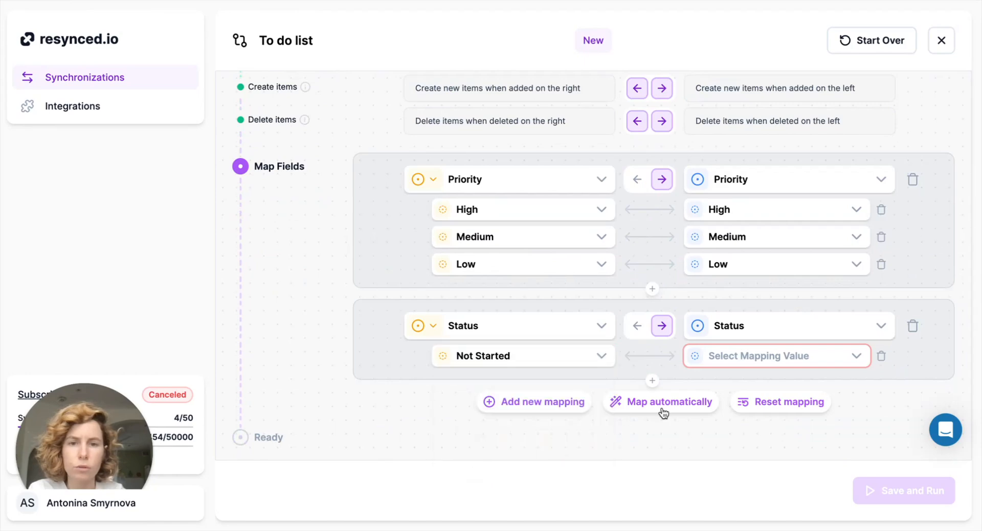
left_click(816, 360)
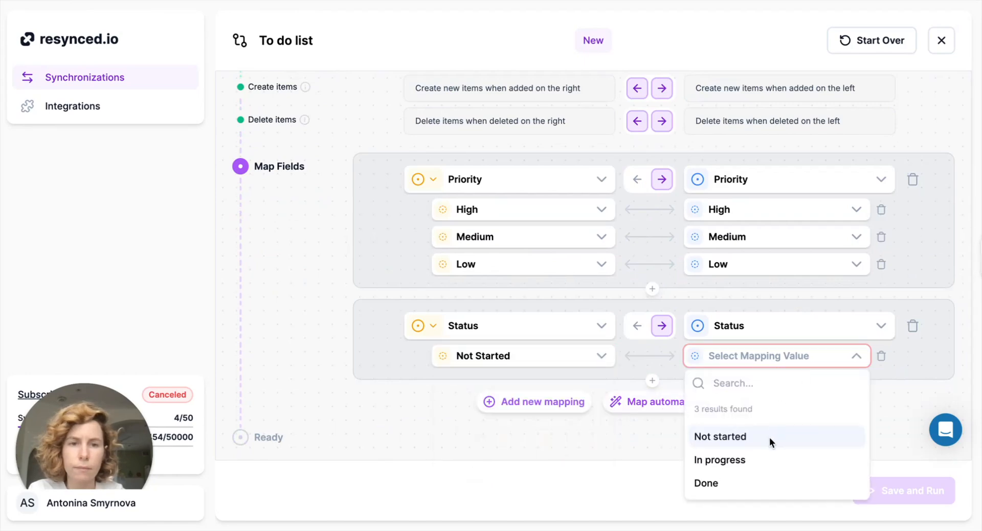
left_click(769, 437)
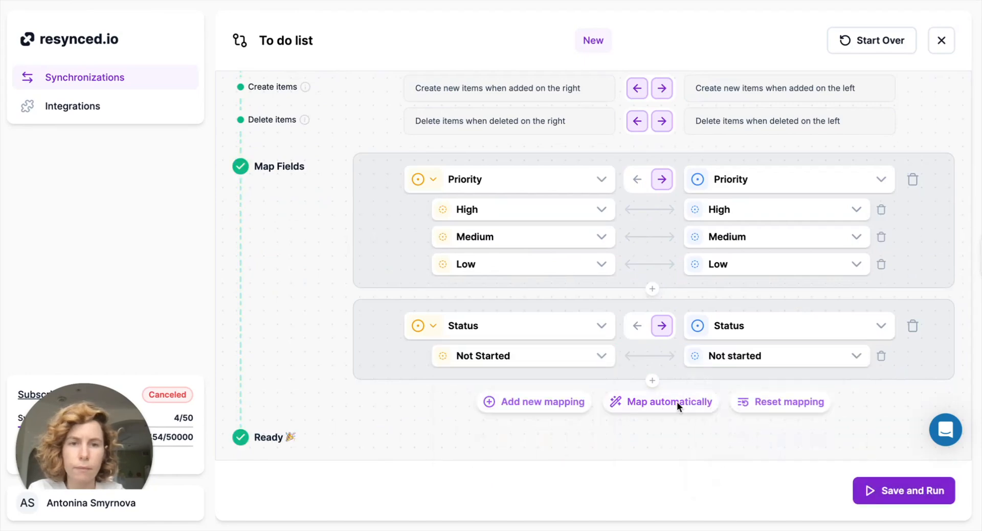
- Add a Status value mapping that pairs Smartsheet's "In Progress" with Notion's "In progress"
left_click(651, 380)
left_click(601, 347)
left_click(533, 427)
left_click(785, 352)
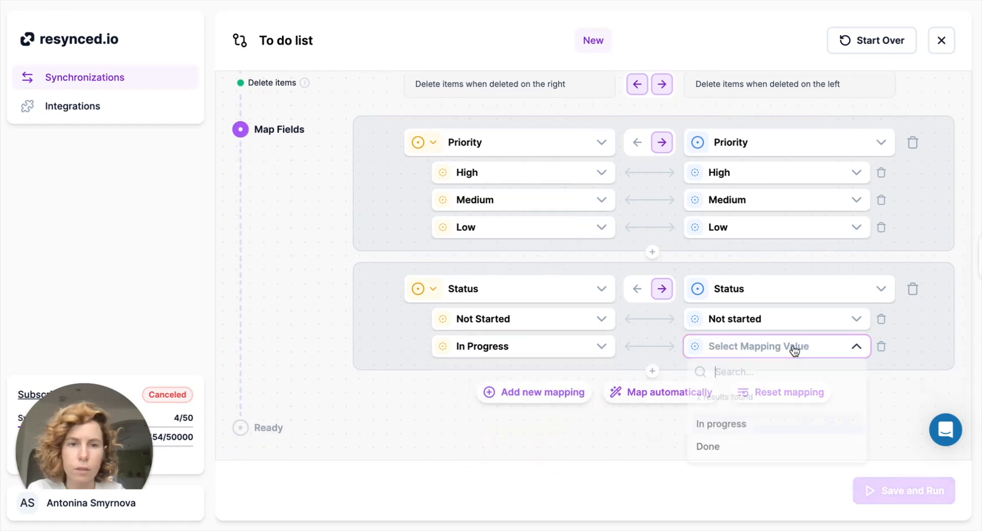
left_click(738, 428)
- Add a Status value mapping that pairs Smartsheet's "Complete" with Notion's "Done"
left_click(651, 372)
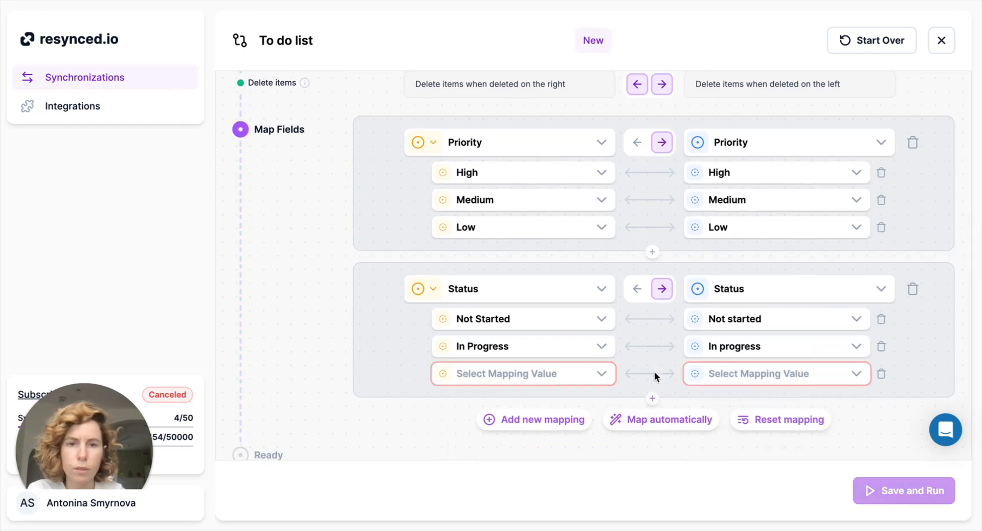
left_click(598, 374)
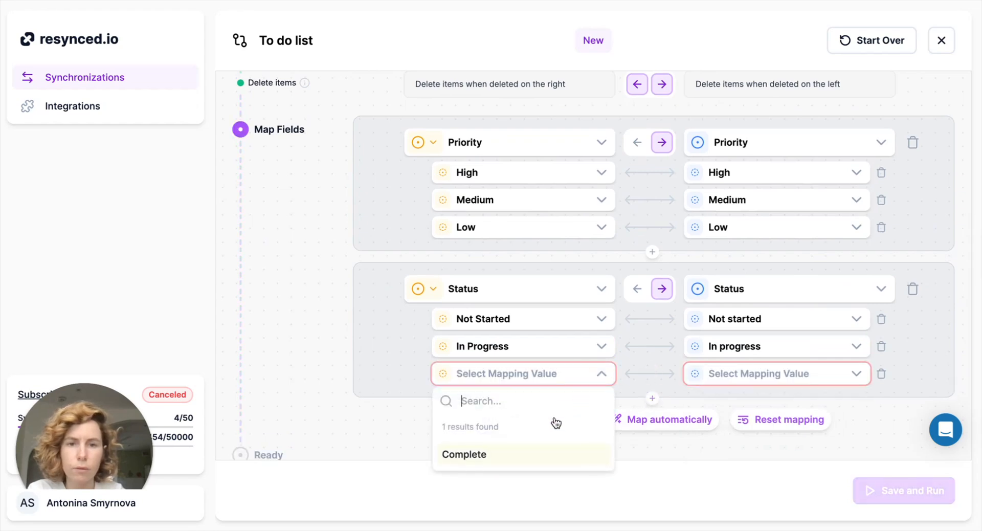
left_click(587, 457)
left_click(744, 379)
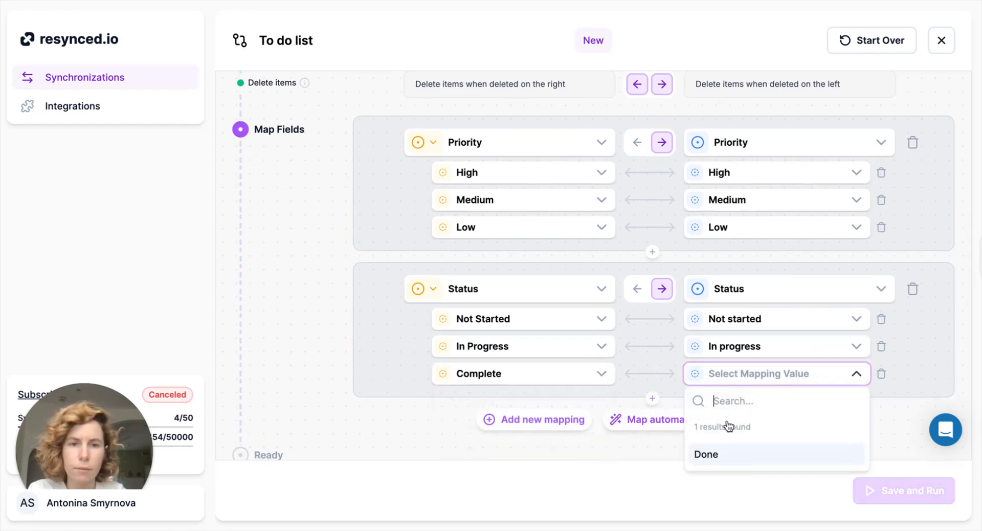
left_click(723, 454)
- Add a field mapping that pairs the Smartsheet column Name with Notion's Task name
left_click(565, 420)
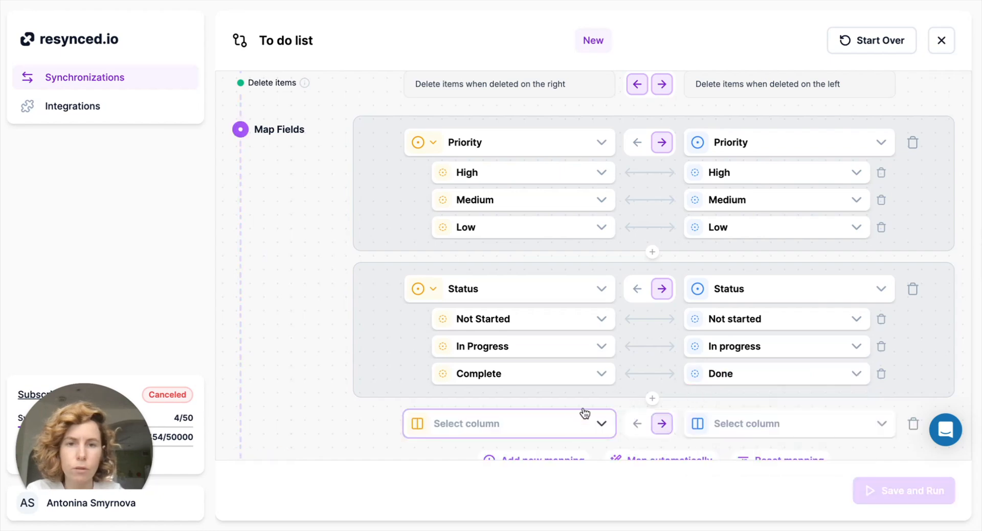
scroll(558, 399, "down", 2)
left_click(603, 357)
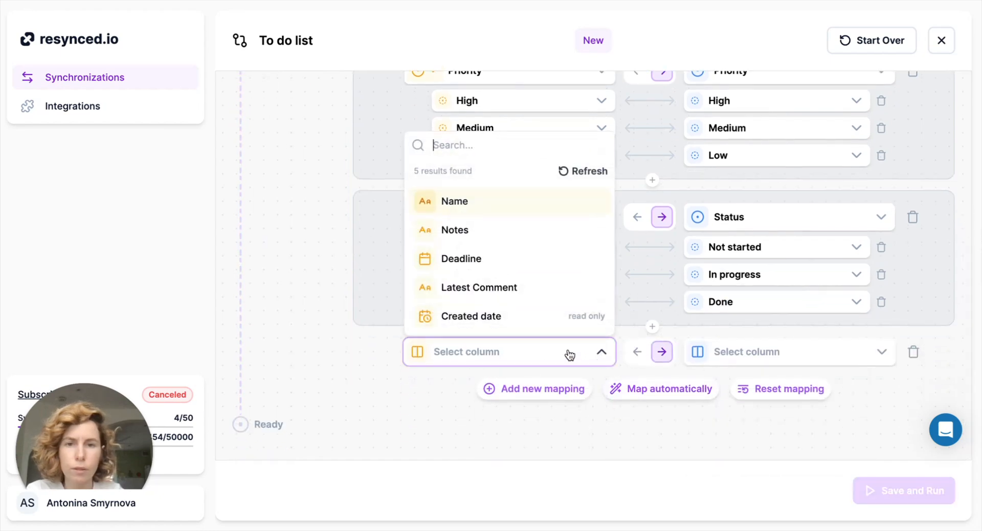
left_click(537, 205)
left_click(772, 351)
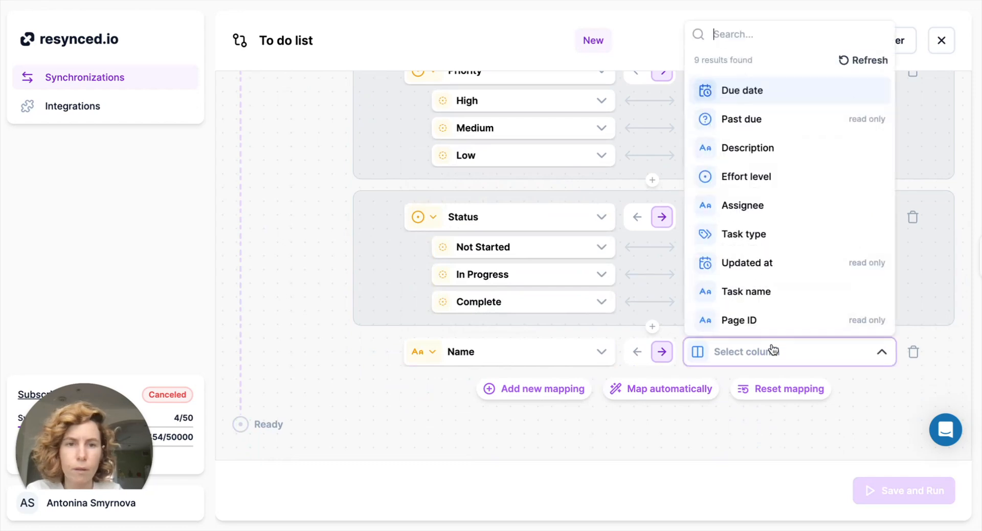
left_click(769, 288)
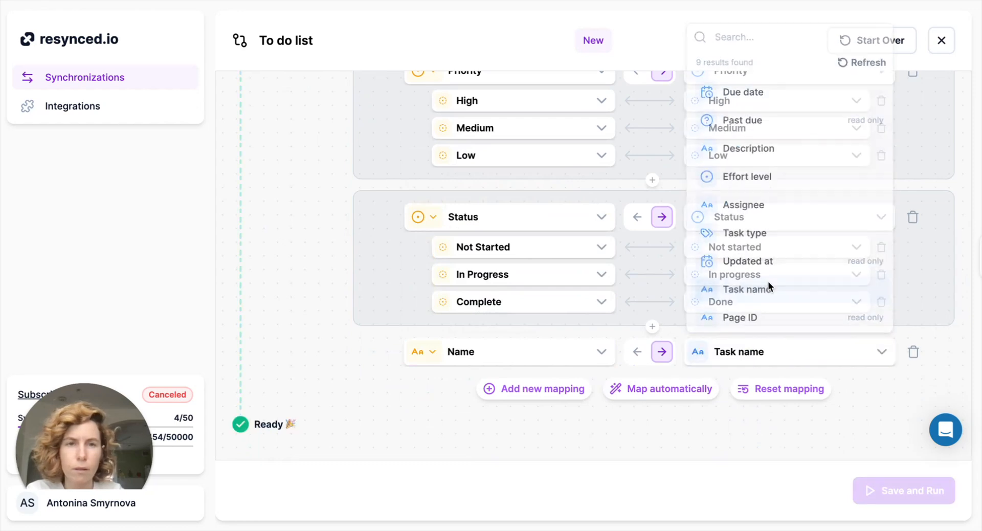
- Add a field mapping that pairs the Smartsheet column Notes with Notion's Description
left_click(575, 388)
left_click(602, 395)
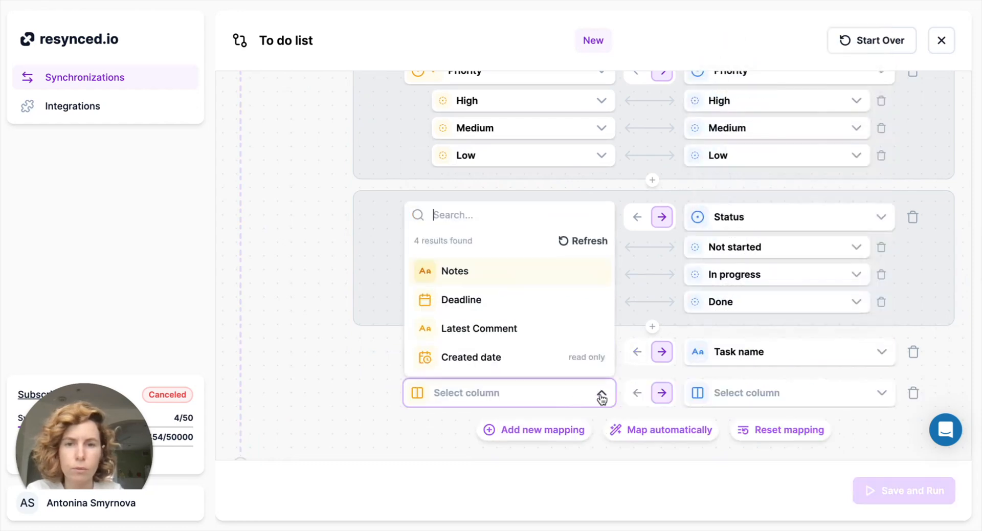
left_click(551, 272)
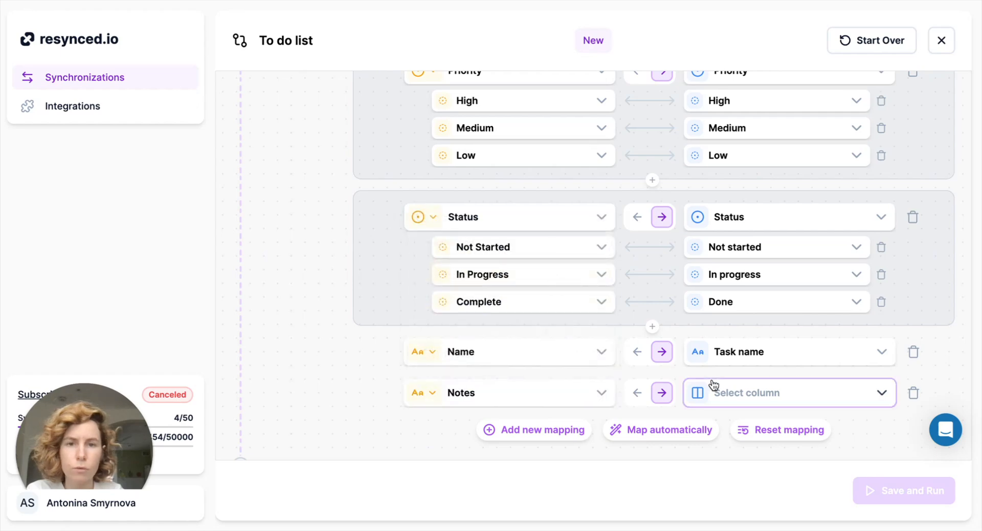
left_click(739, 393)
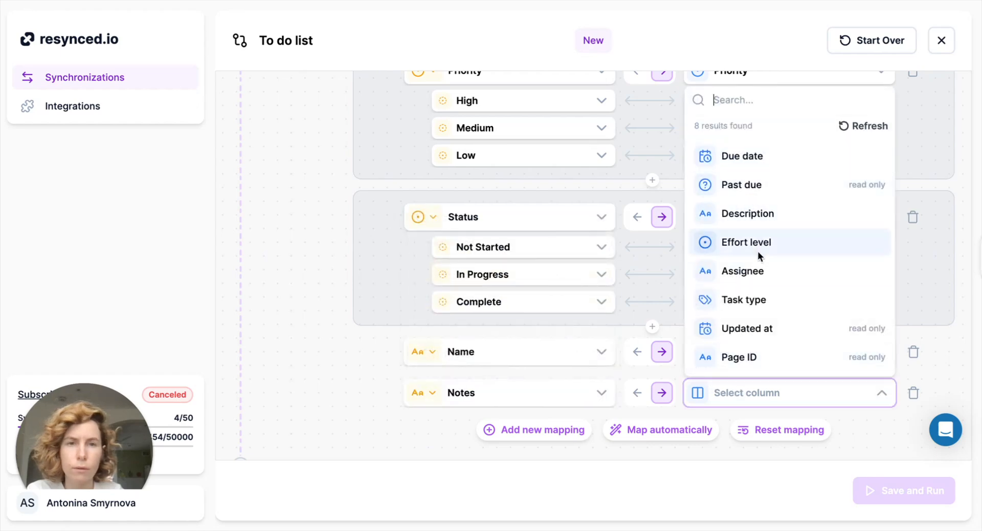
left_click(753, 215)
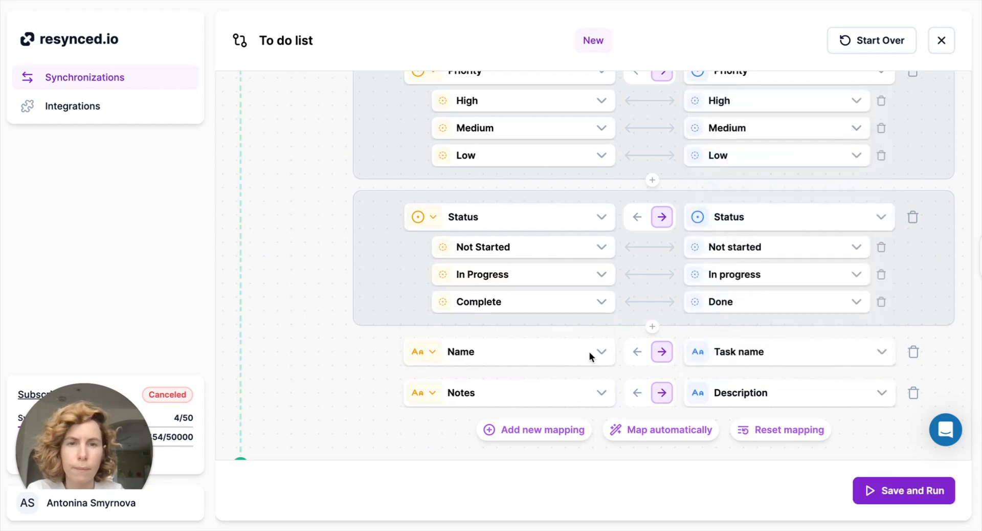
- Add a field mapping that pairs the Smartsheet column Deadline with Notion's Due date
left_click(566, 429)
left_click(600, 439)
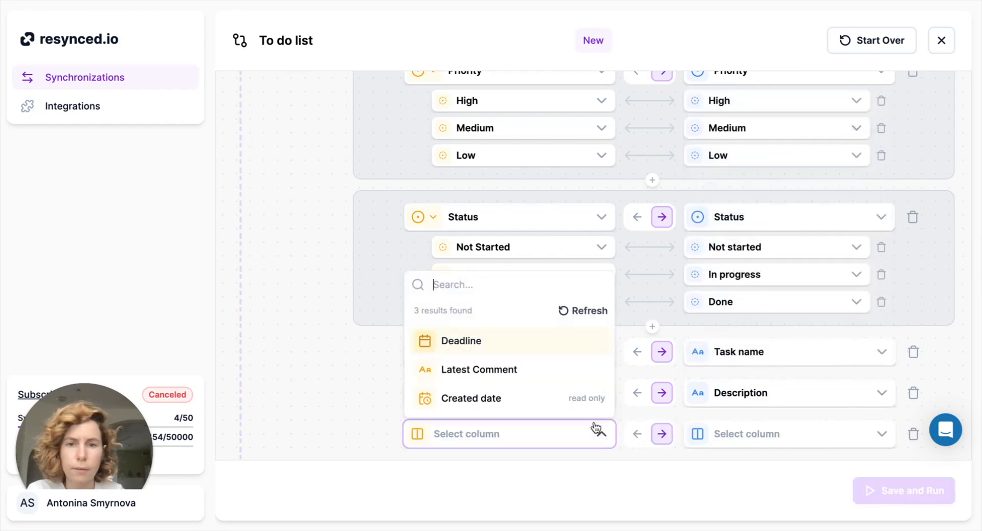
left_click(563, 350)
left_click(748, 433)
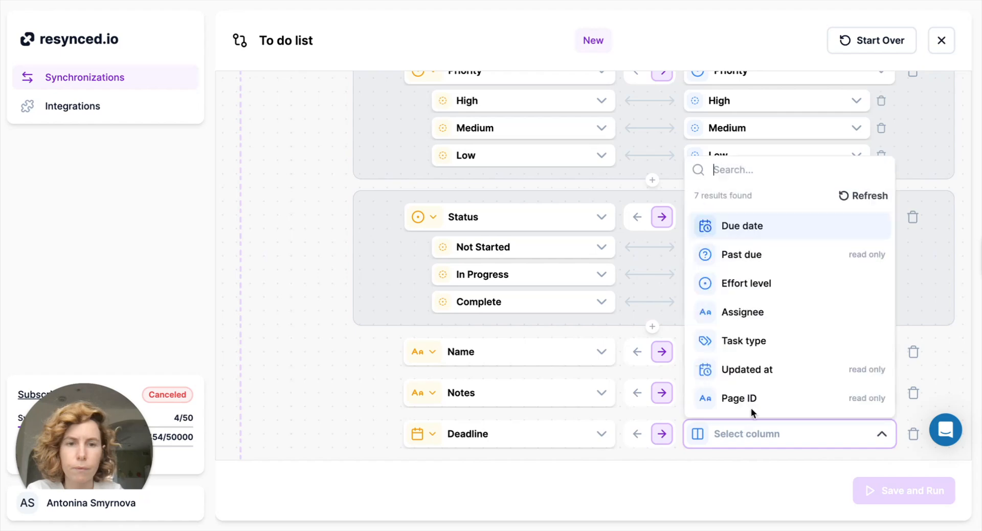
left_click(759, 230)
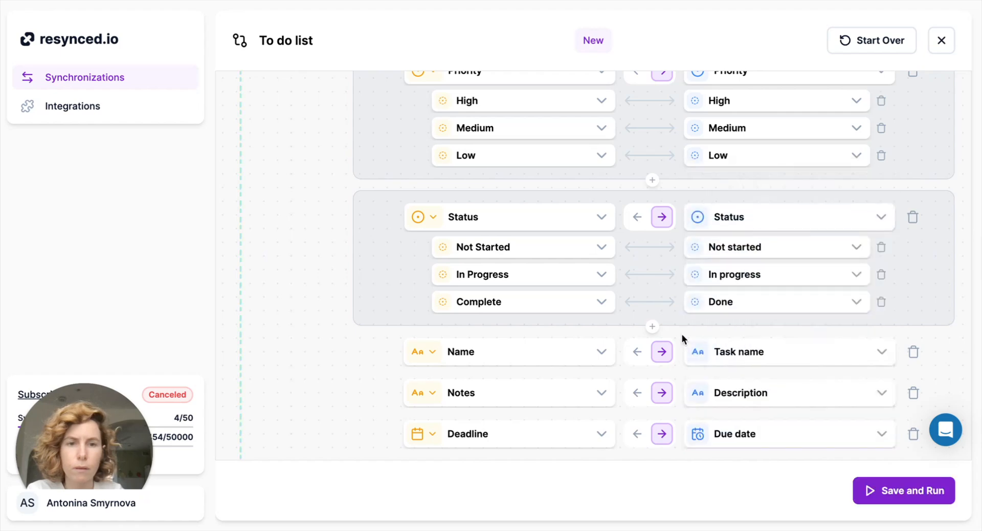
- Check the complete synchronization setup, save it and run the synchronization
scroll(683, 330, "down", 2)
scroll(712, 313, "up", 6)
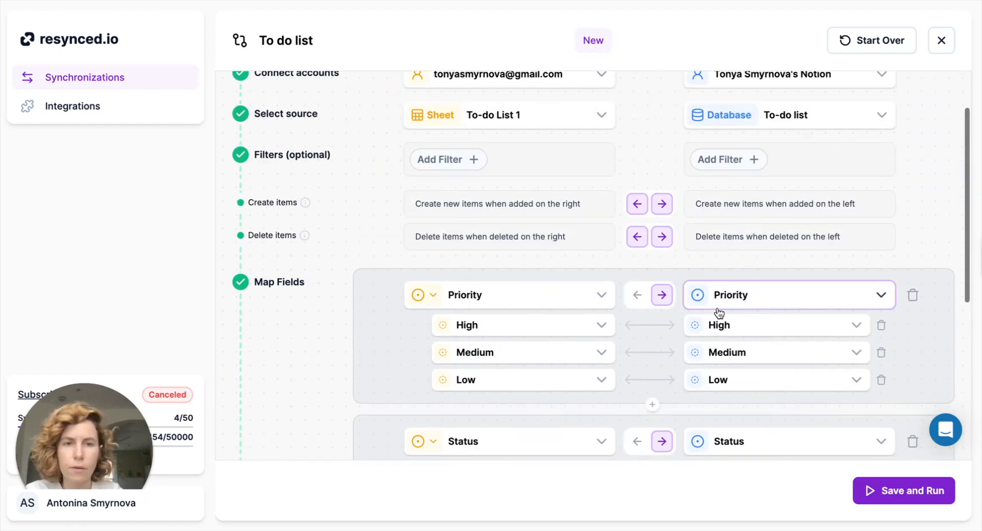
scroll(719, 313, "down", 6)
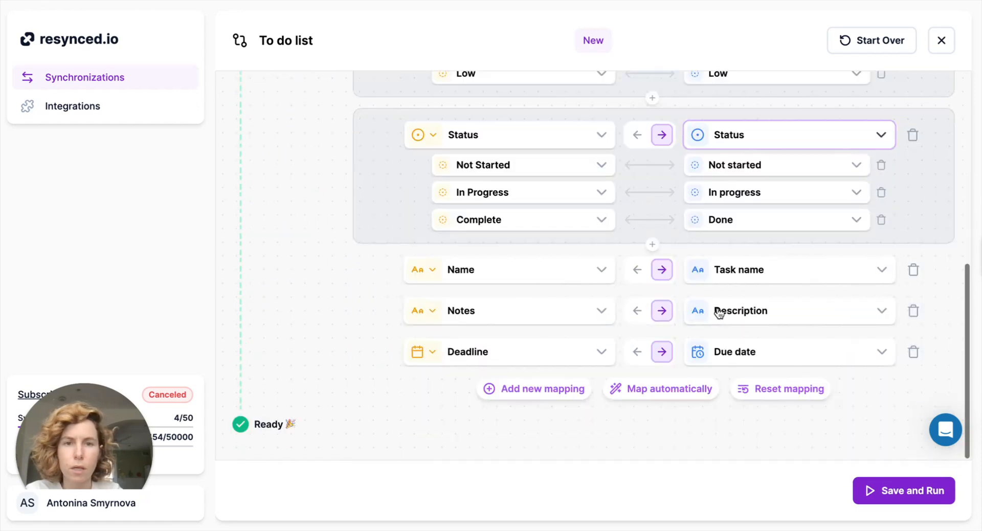
left_click(902, 492)
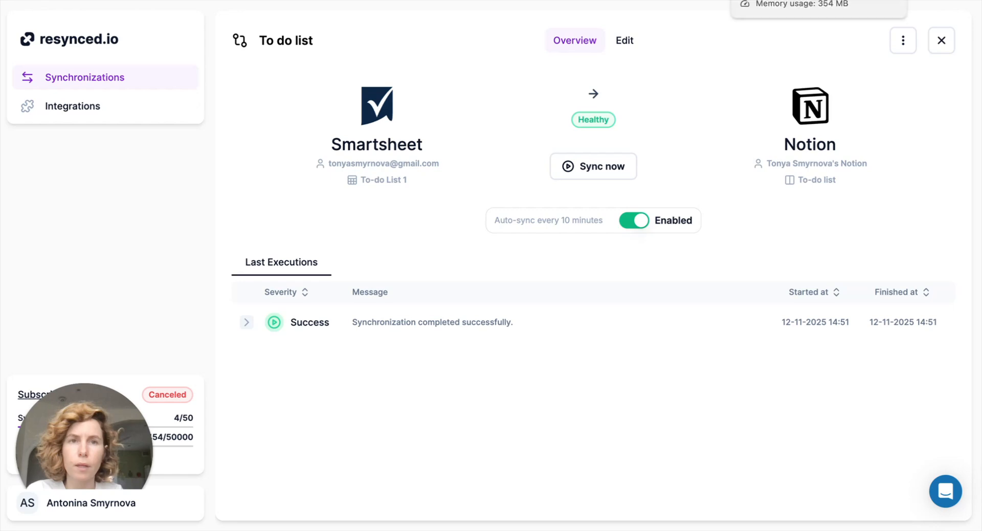
- Switch to Notion and examine the synced tasks across all columns of the To-do list database
left_click(768, 1)
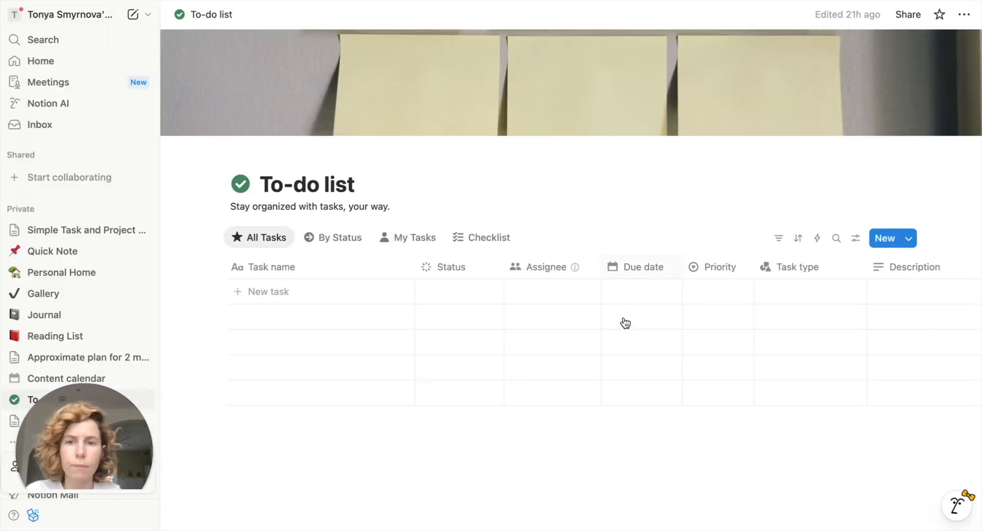
scroll(632, 362, "down", 2)
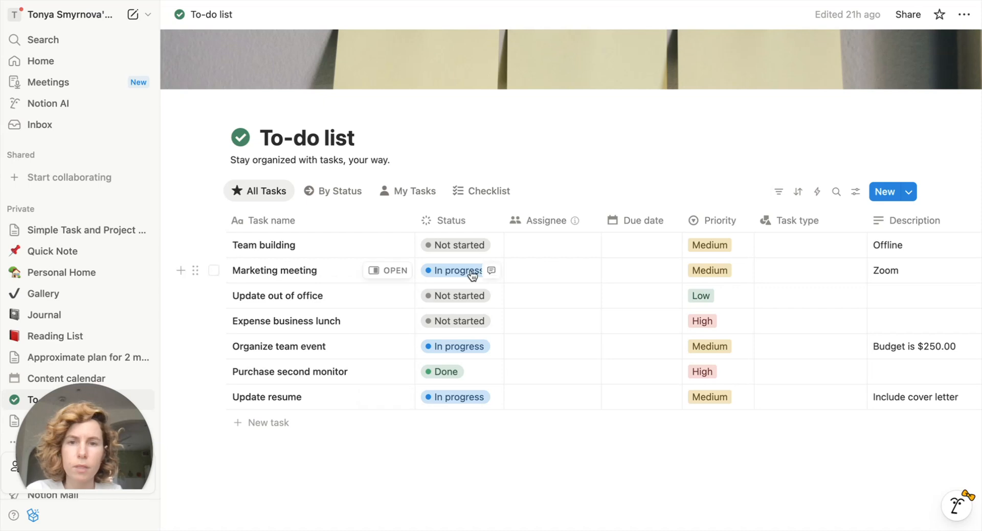
scroll(514, 379, "right", 3)
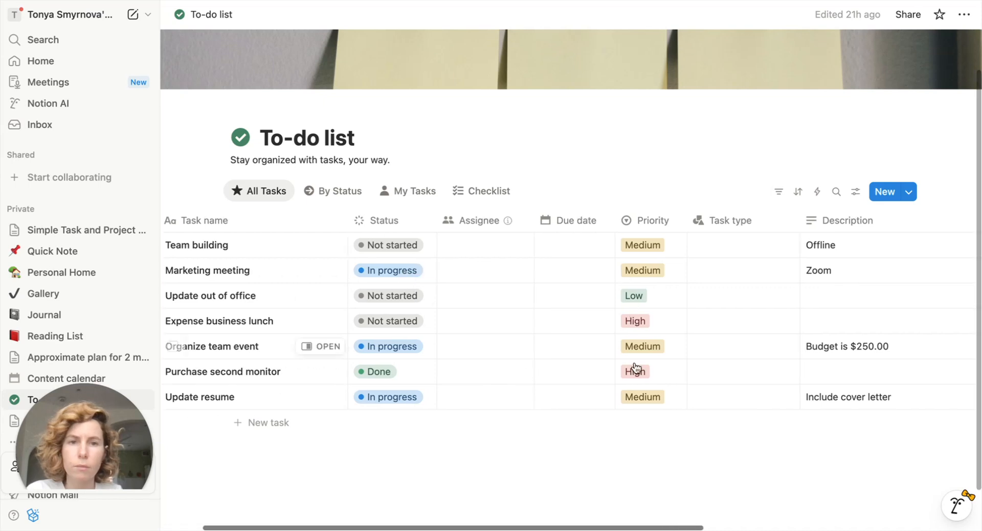
scroll(612, 460, "right", 10)
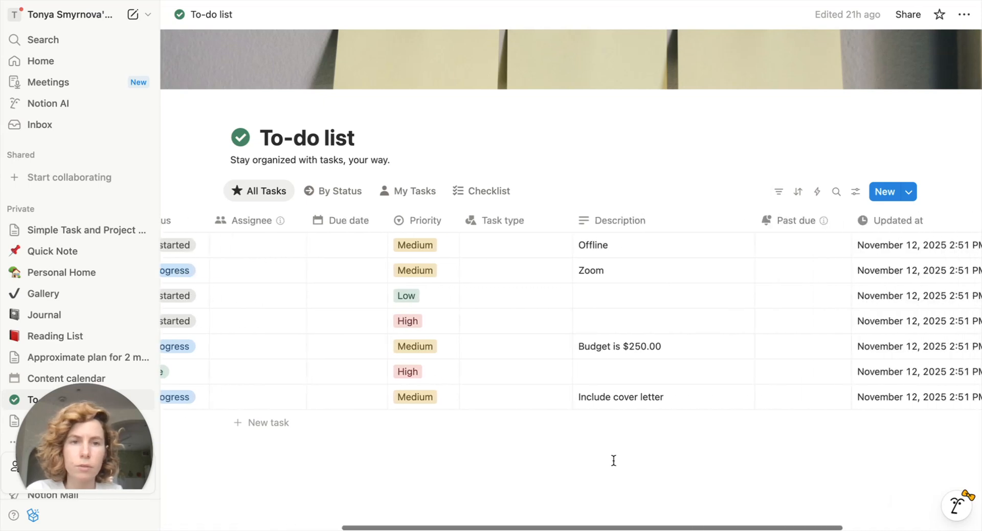
scroll(614, 460, "right", 3)
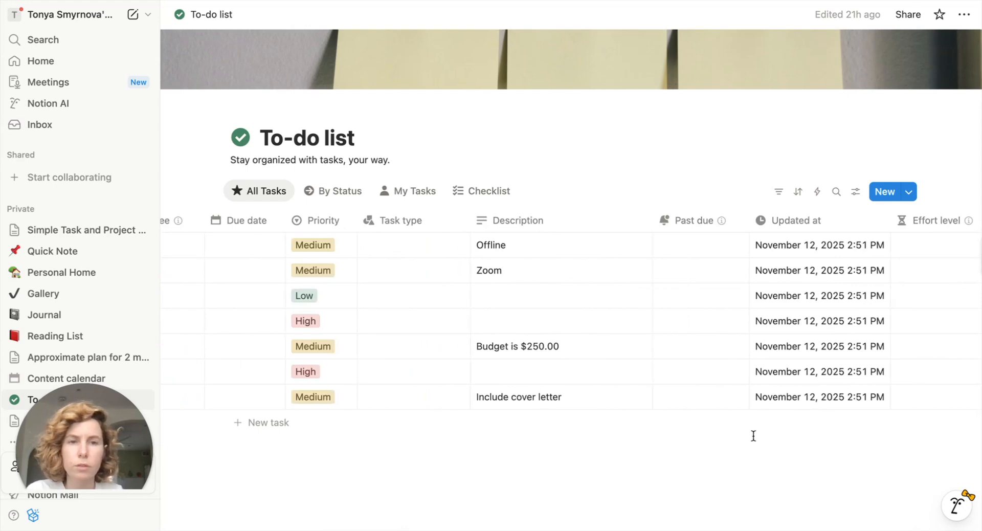
scroll(704, 435, "left", 14)
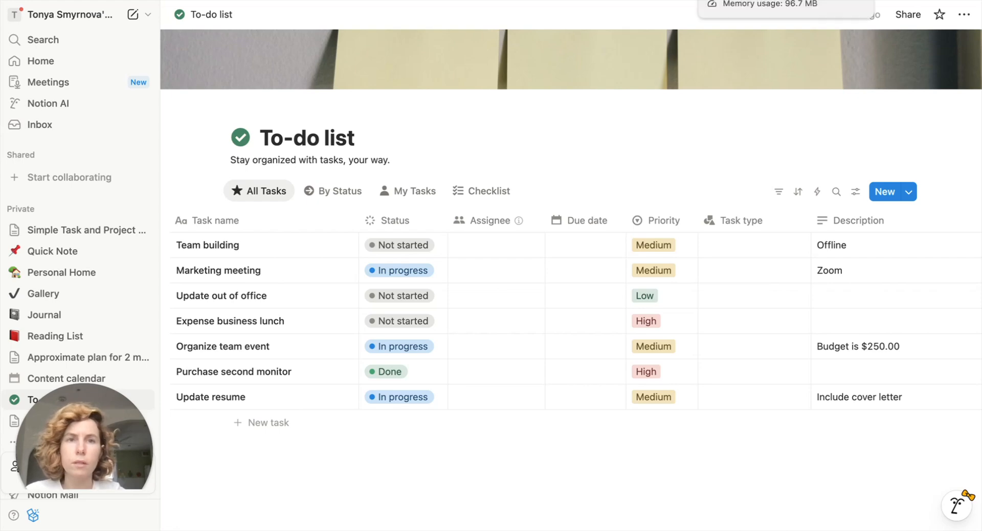
- Switch back to resynced.io, open the To do list synchronization for editing and review its field mappings
left_click(731, 0)
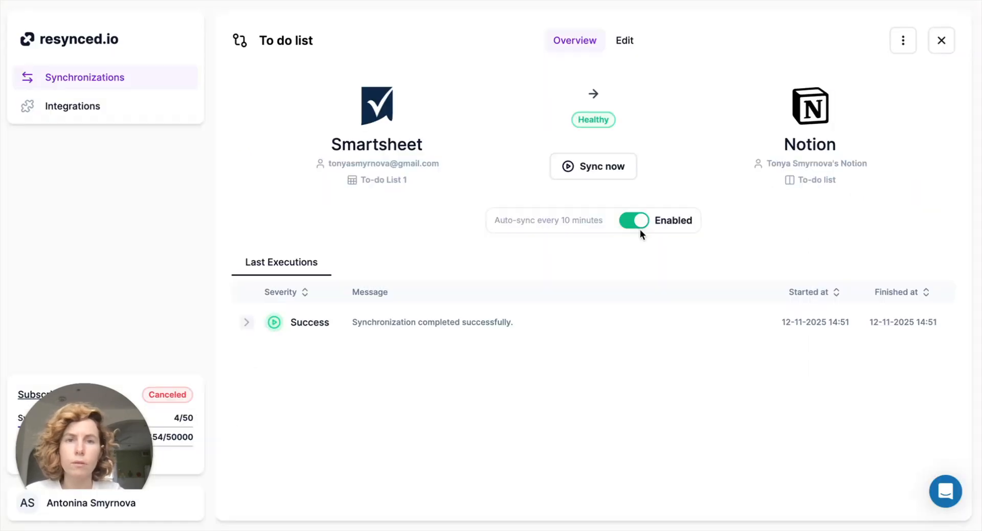
left_click(625, 44)
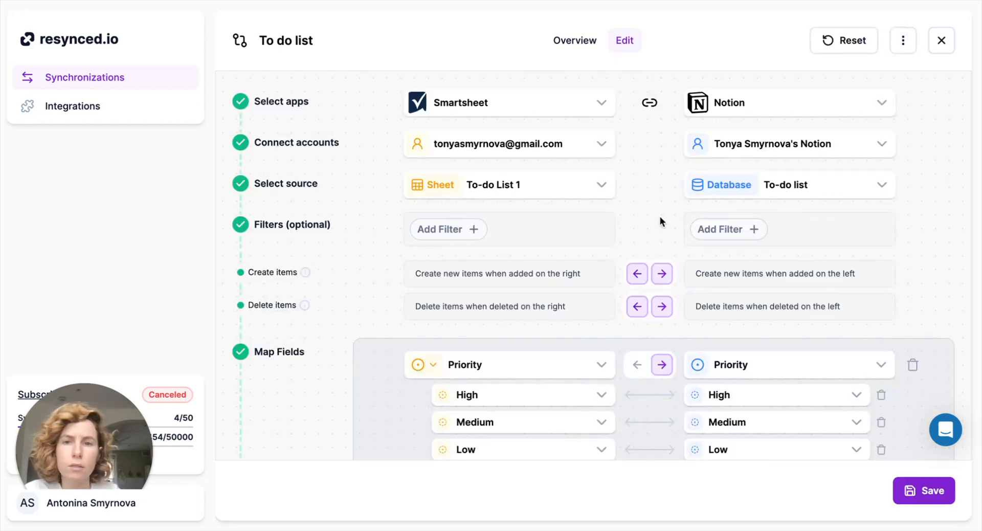
scroll(660, 217, "down", 2)
scroll(660, 216, "down", 8)
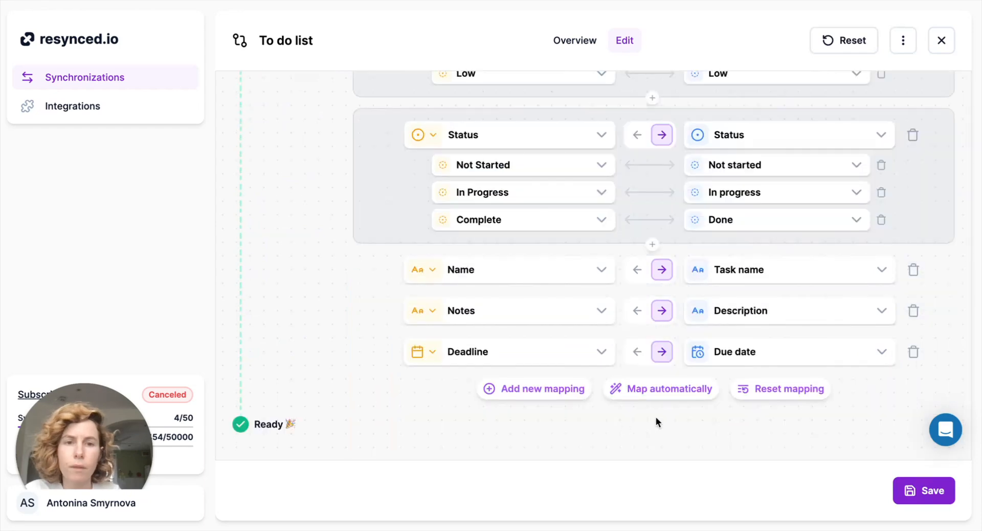
scroll(691, 351, "up", 10)
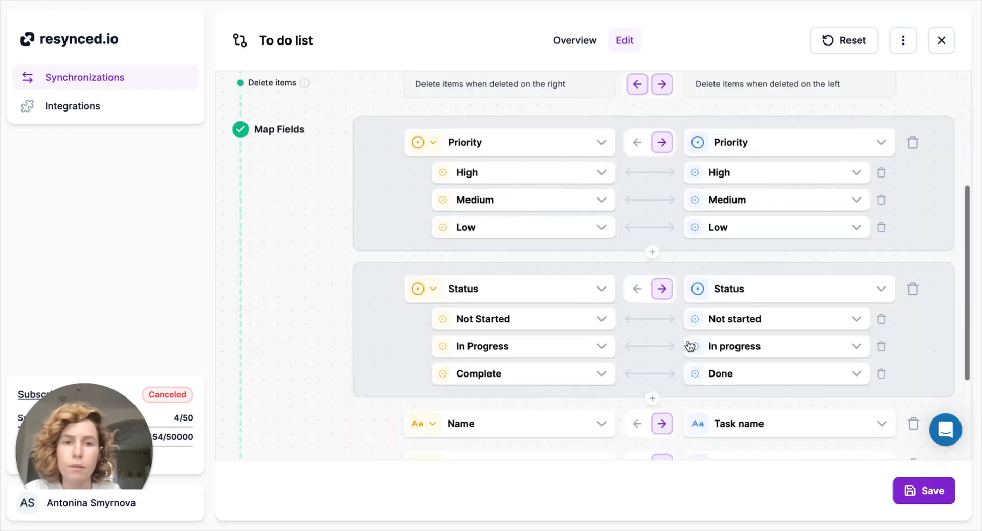